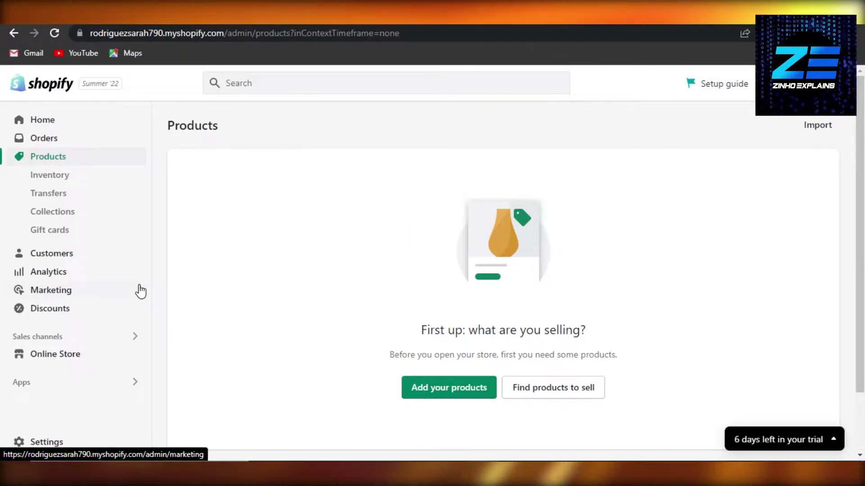
- Start a new product using 'Add your products' on the empty Products page
click(449, 386)
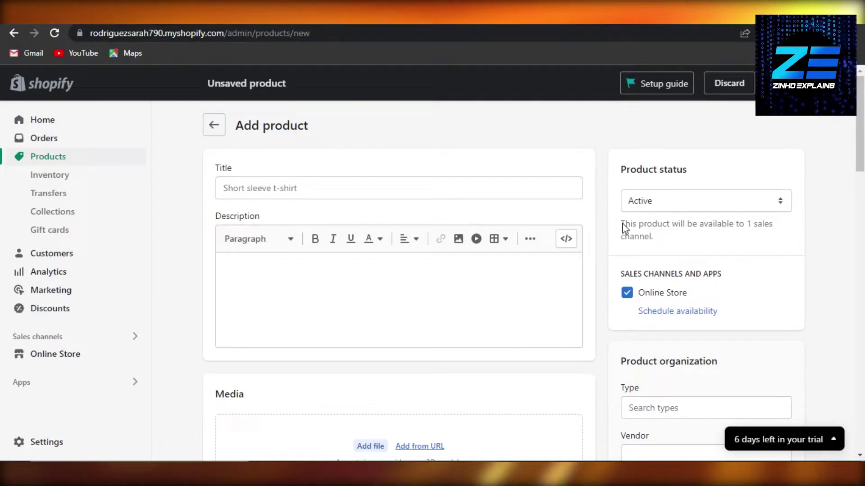
drag(860, 129, 860, 413)
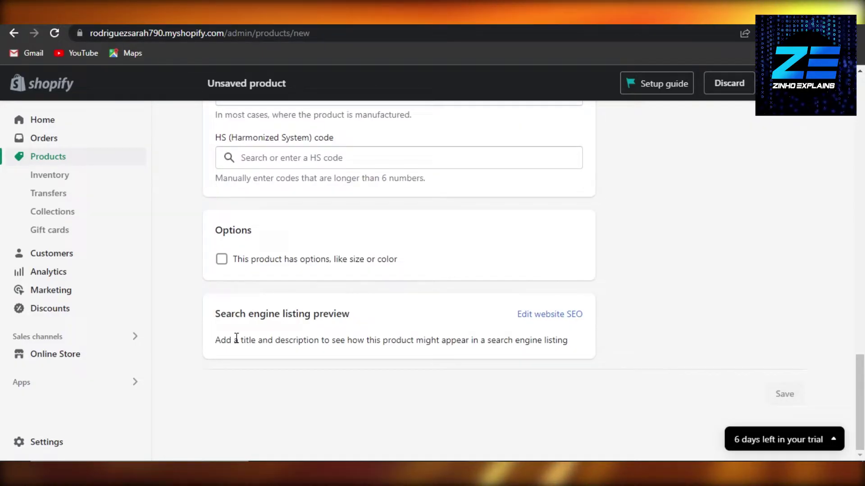
drag(859, 405, 859, 256)
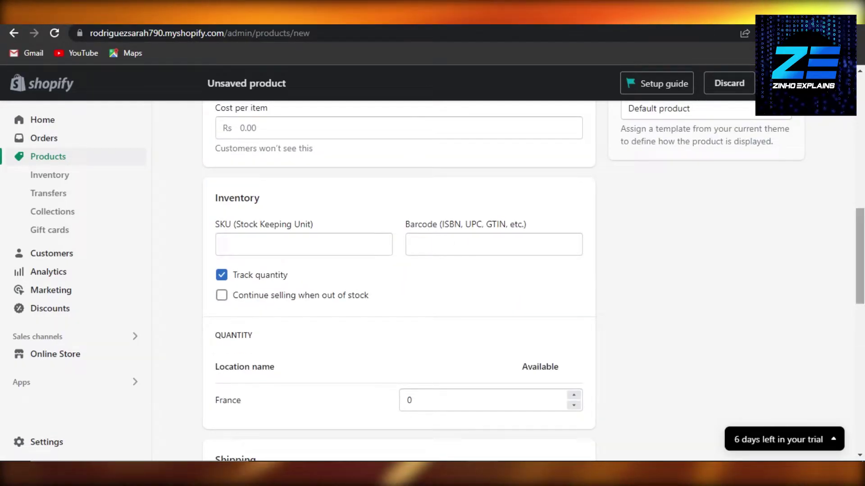
drag(859, 257, 859, 405)
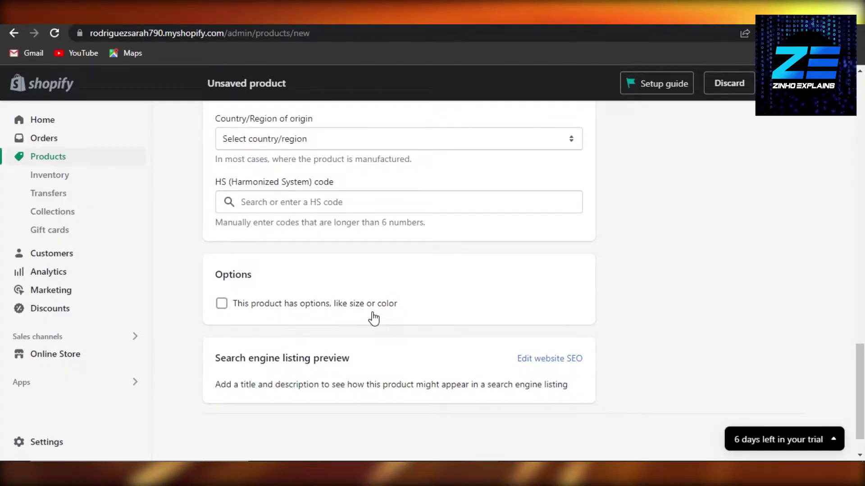
- Enable product options and enter Size values Small, Medium, Large and Extra Large
click(222, 303)
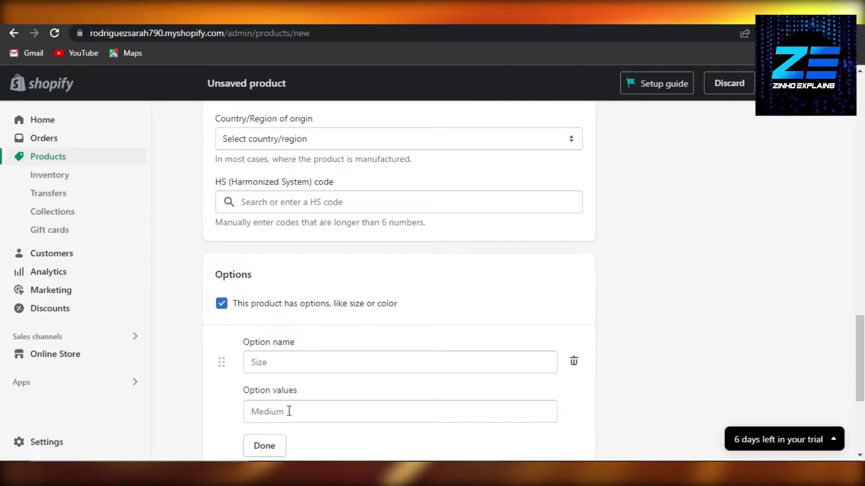
scroll(713, 313, down, 5)
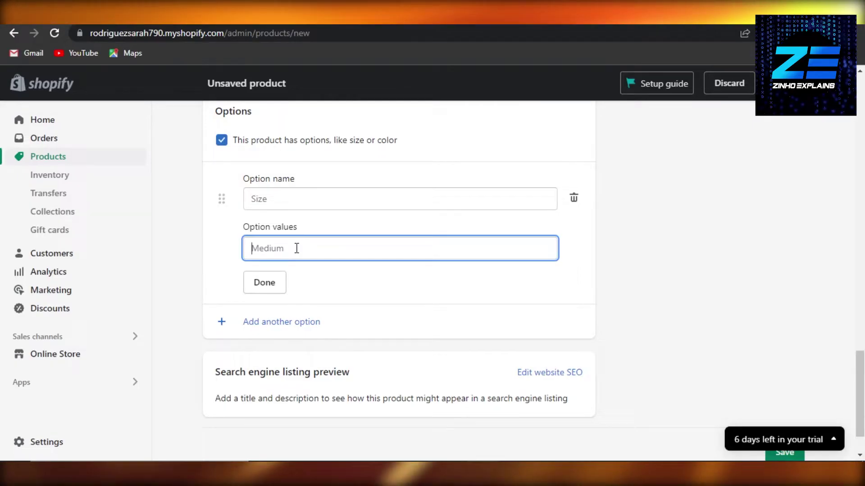
text(Small)
click(294, 274)
text(Medium)
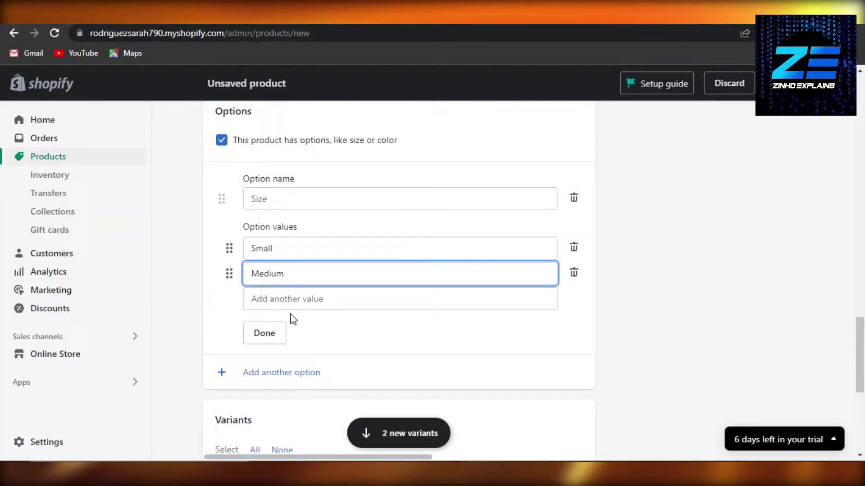
click(290, 298)
text(Large)
click(288, 324)
text(Extra)
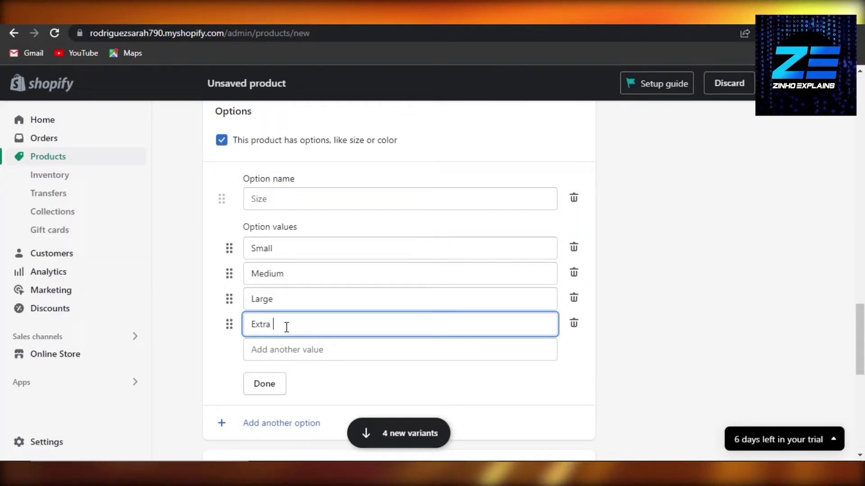
text( Large)
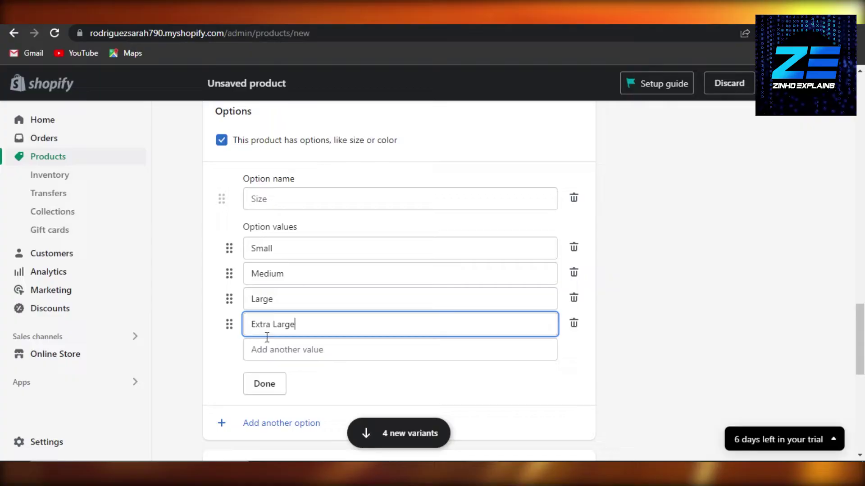
click(559, 243)
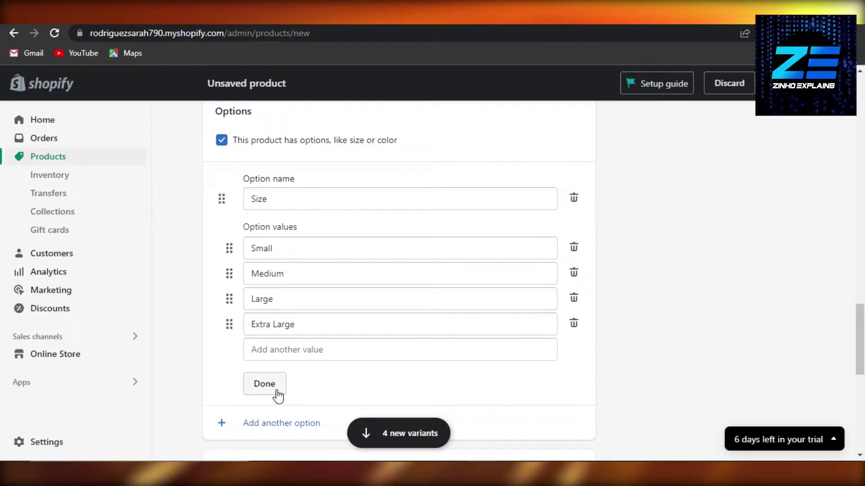
- Confirm the Size option and add a second option named Color
click(264, 383)
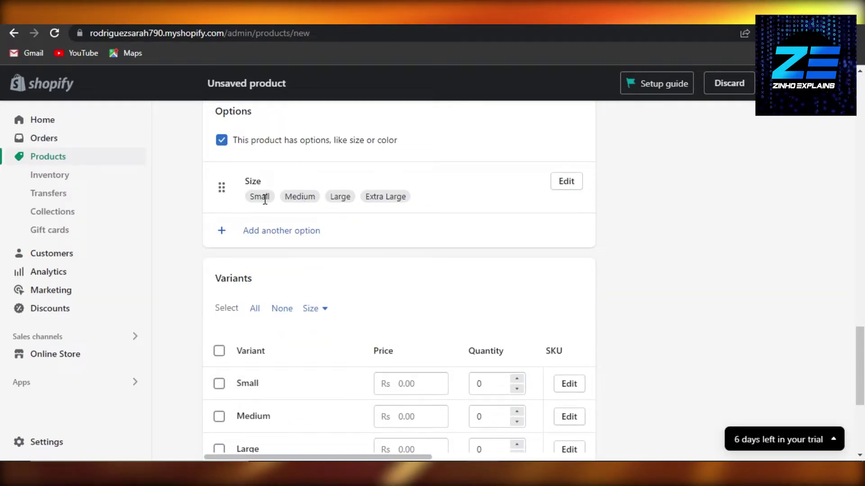
click(263, 231)
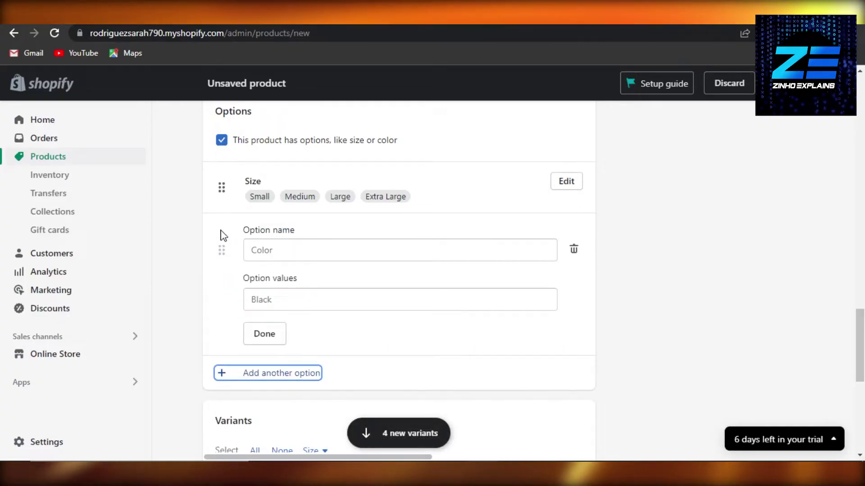
click(289, 250)
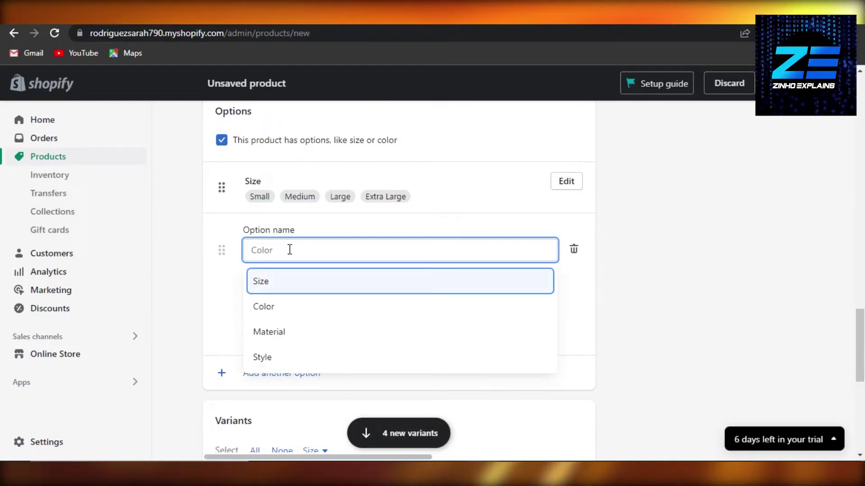
text(Color)
click(282, 307)
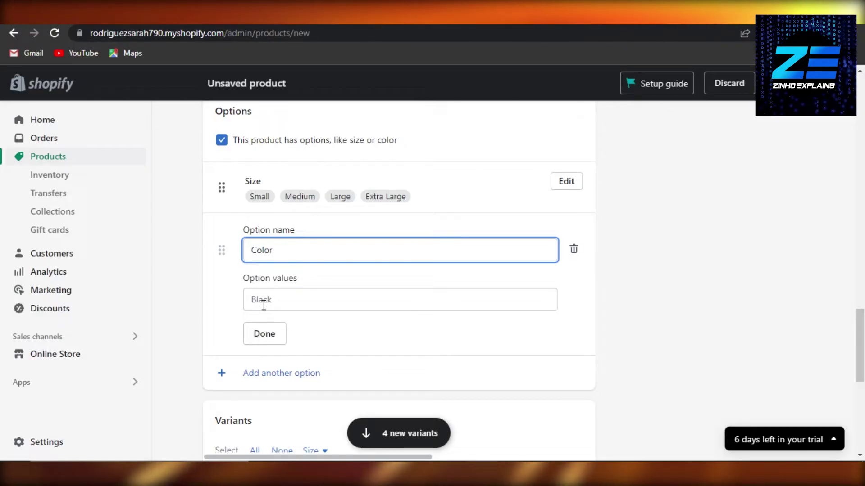
drag(858, 344, 859, 335)
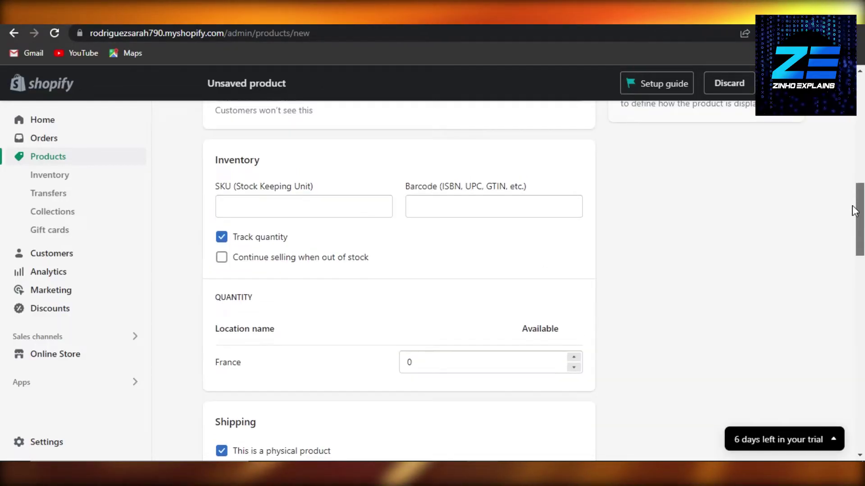
scroll(466, 284, down, 2)
- Enter the Color values White, Black, grey, blue and red
click(327, 251)
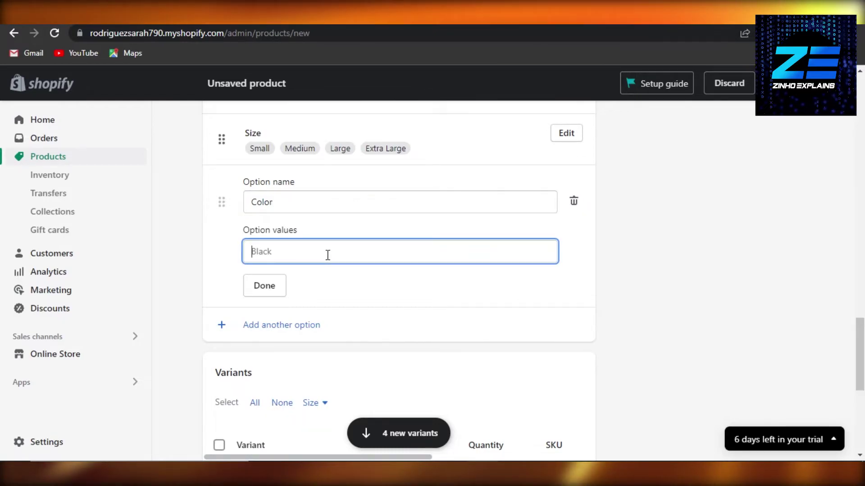
text(White)
key(Return)
text(Black)
key(Return)
text(grey)
key(Return)
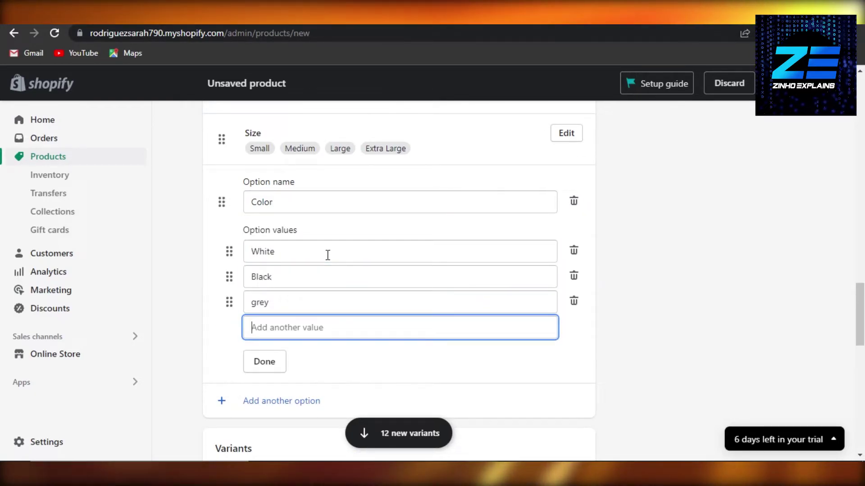
text(blue)
key(Return)
text(red)
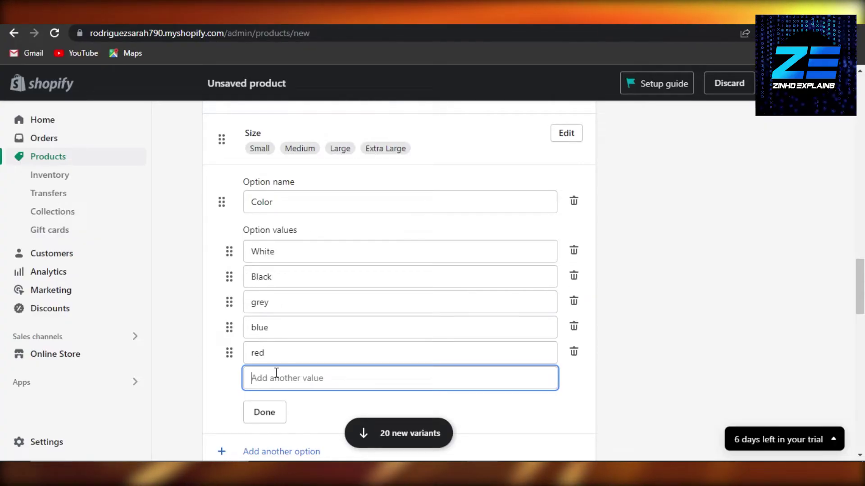
- Confirm the Color option with its five values, generating 20 variants
click(265, 412)
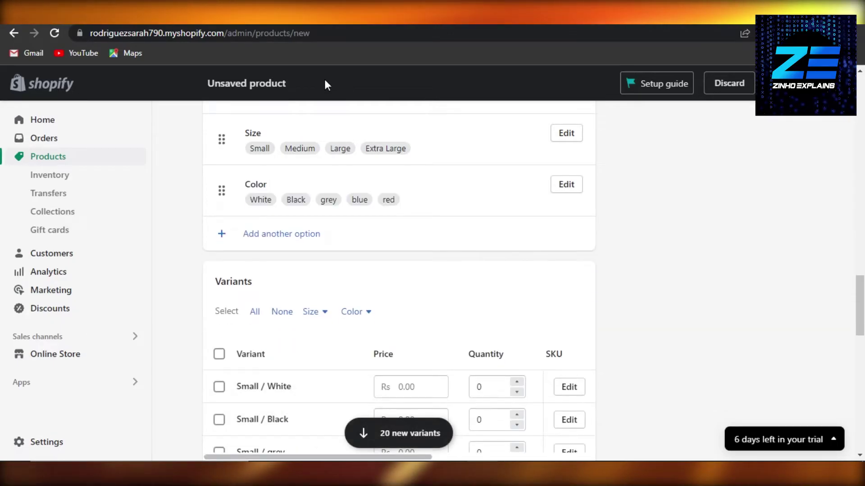
drag(859, 297, 859, 344)
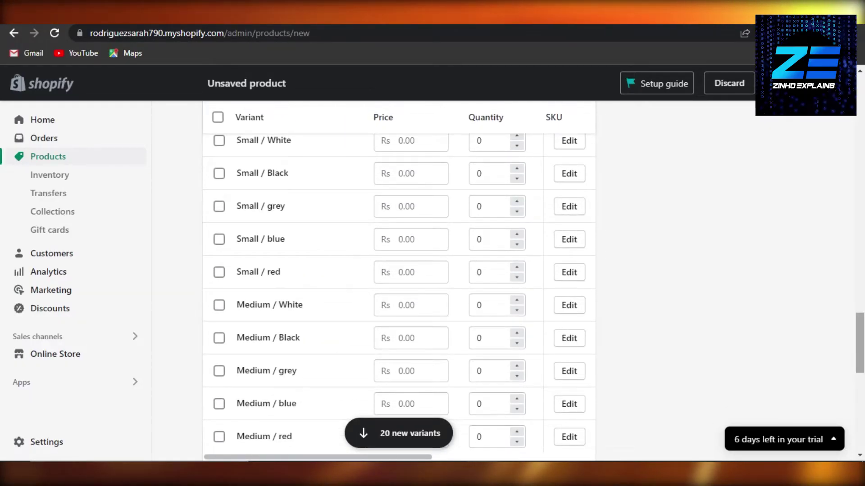
mouse_move(859, 345)
mouse_down()
mouse_move(858, 297)
mouse_move(859, 308)
mouse_up()
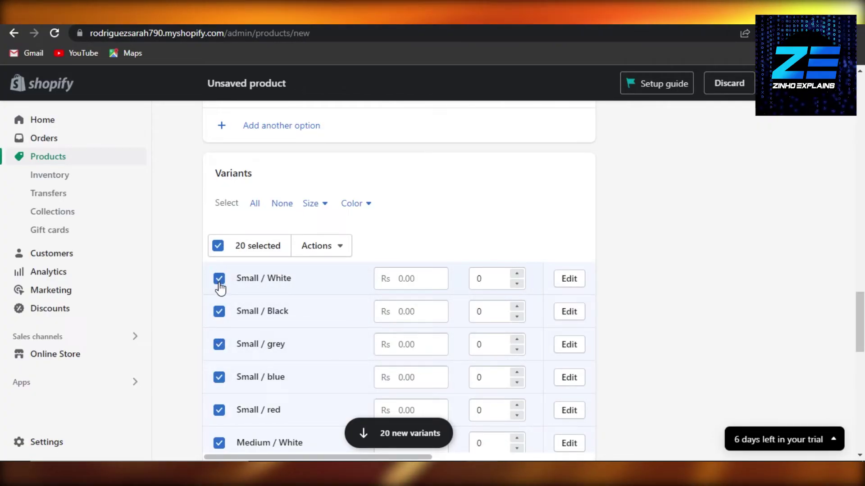
click(411, 278)
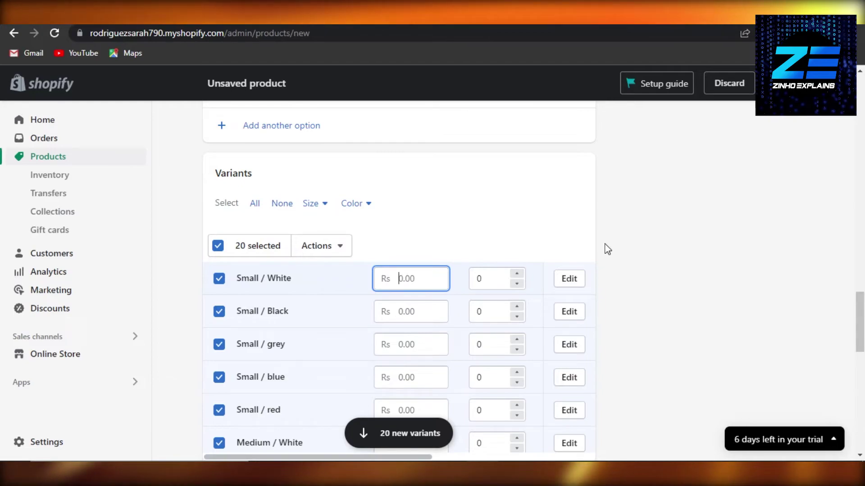
scroll(608, 249, down, 2)
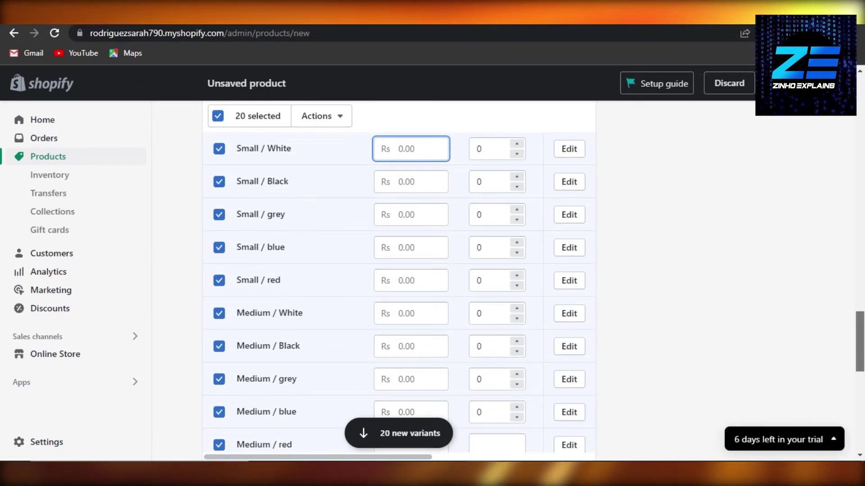
scroll(569, 228, up, 1)
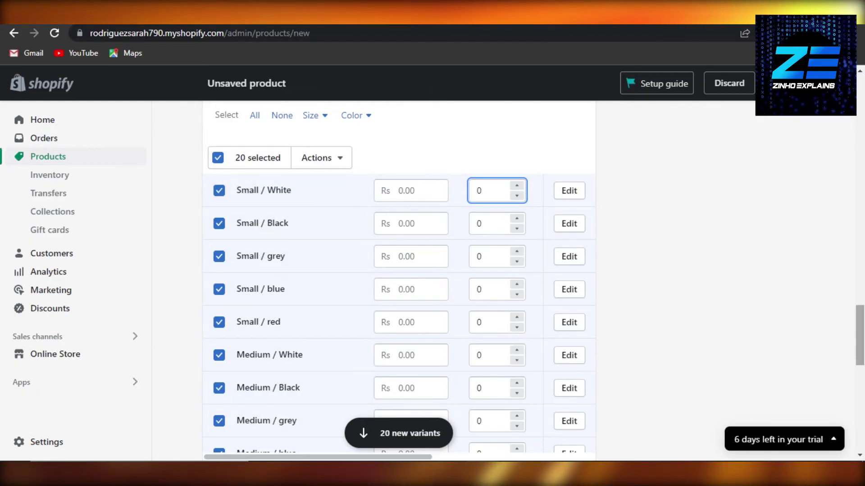
mouse_move(858, 338)
mouse_down()
mouse_move(859, 392)
mouse_move(859, 203)
mouse_move(859, 334)
mouse_up()
scroll(643, 323, down, 3)
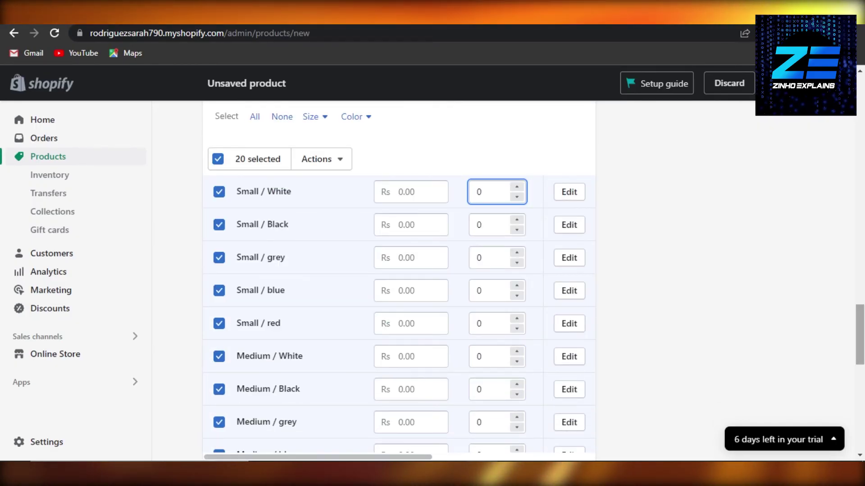